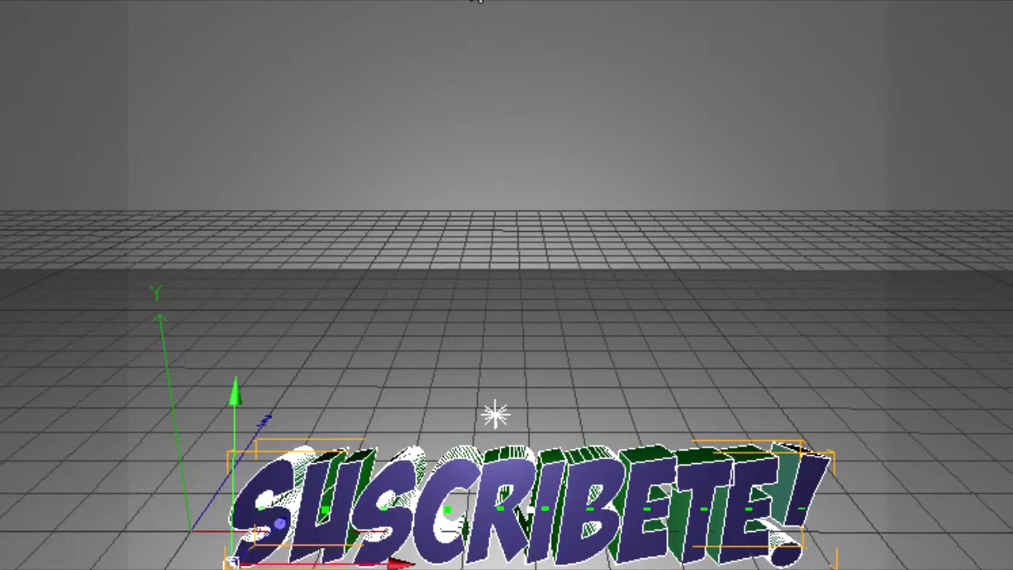
Shift the SUSCRIBETE! text along X, then add a cube raised above it and stretched wide
drag(478, 2, 293, 8)
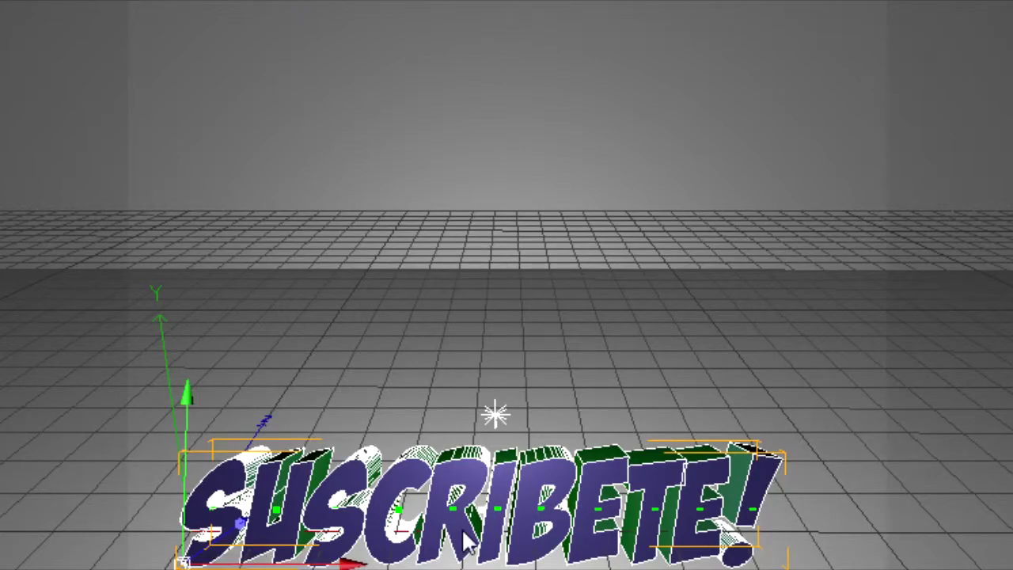
drag(293, 8, 331, 5)
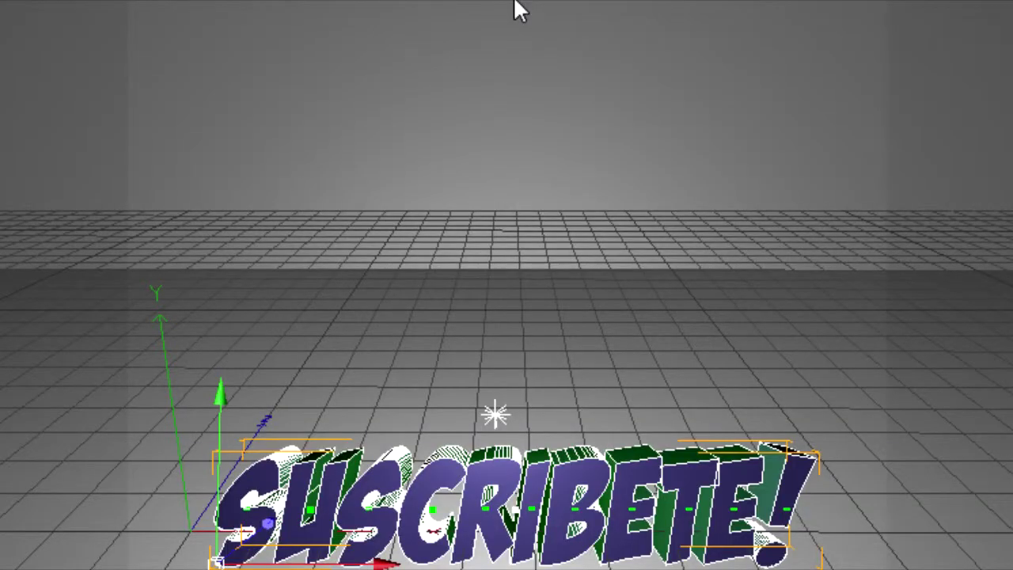
click(514, 9)
mouse_move(160, 412)
mouse_down()
mouse_move(262, 192)
mouse_move(356, 199)
mouse_move(241, 101)
mouse_move(264, 24)
mouse_up()
Make the black box taller and narrower, rotate it, and position it beside the text
drag(573, 182, 495, 182)
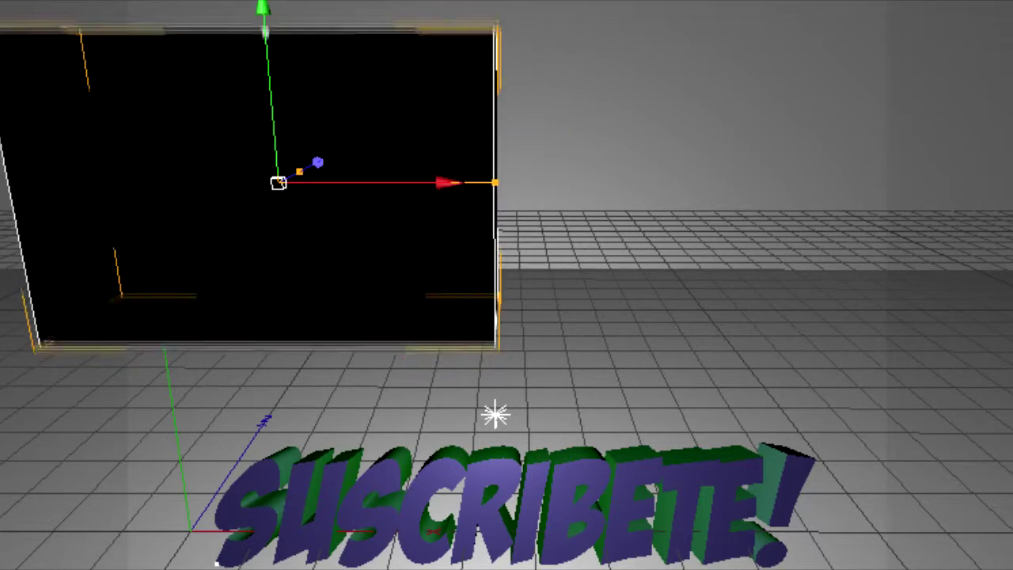
click(108, 4)
drag(260, 87, 251, 125)
click(393, 8)
mouse_move(319, 199)
mouse_down()
mouse_move(483, 229)
mouse_move(468, 214)
mouse_up()
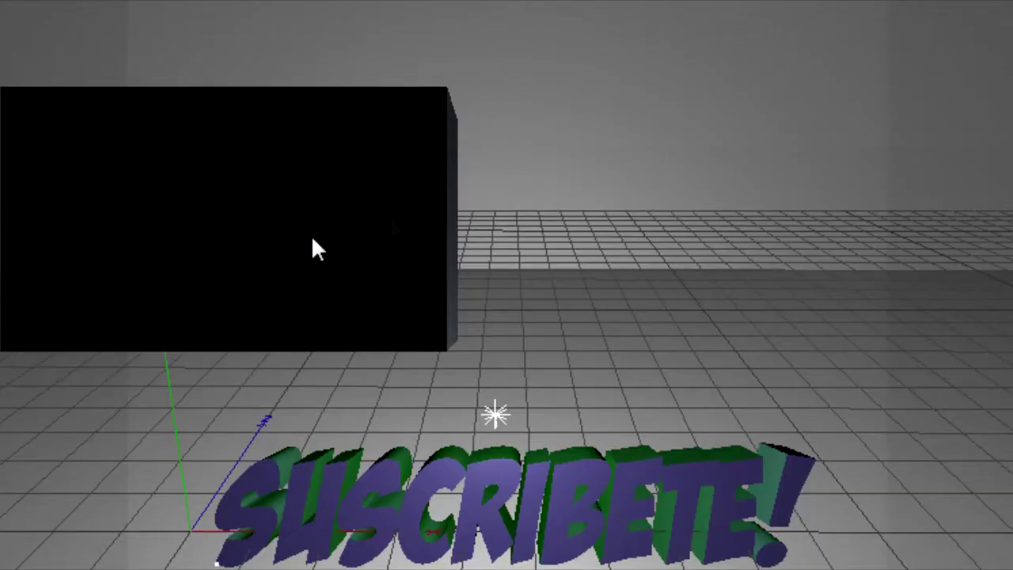
drag(421, 228, 396, 215)
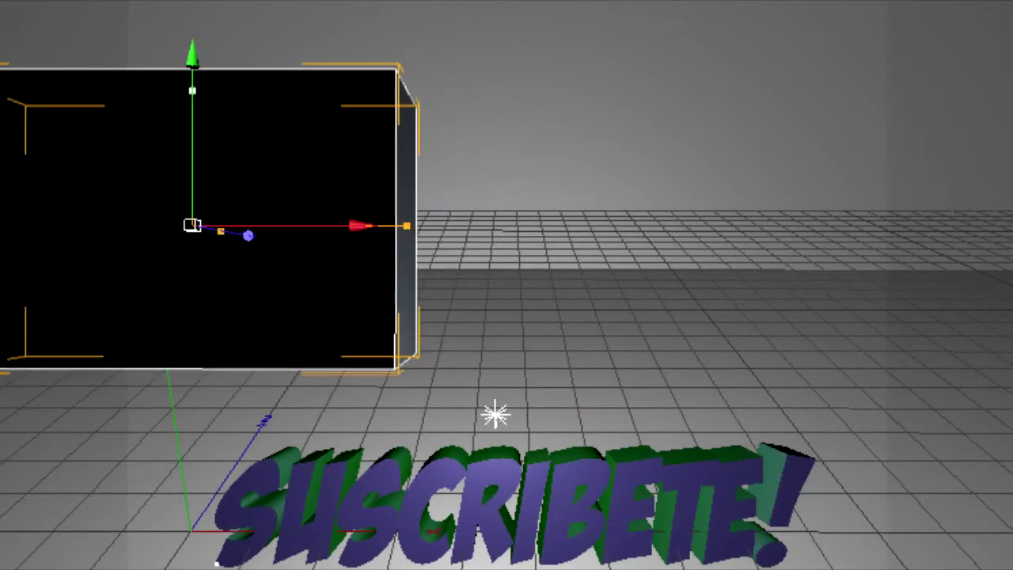
drag(197, 88, 198, 84)
Duplicate the box to the right as a matching pair and copy SUSCRIBETE! above them
ctrl+drag(360, 227, 344, 233)
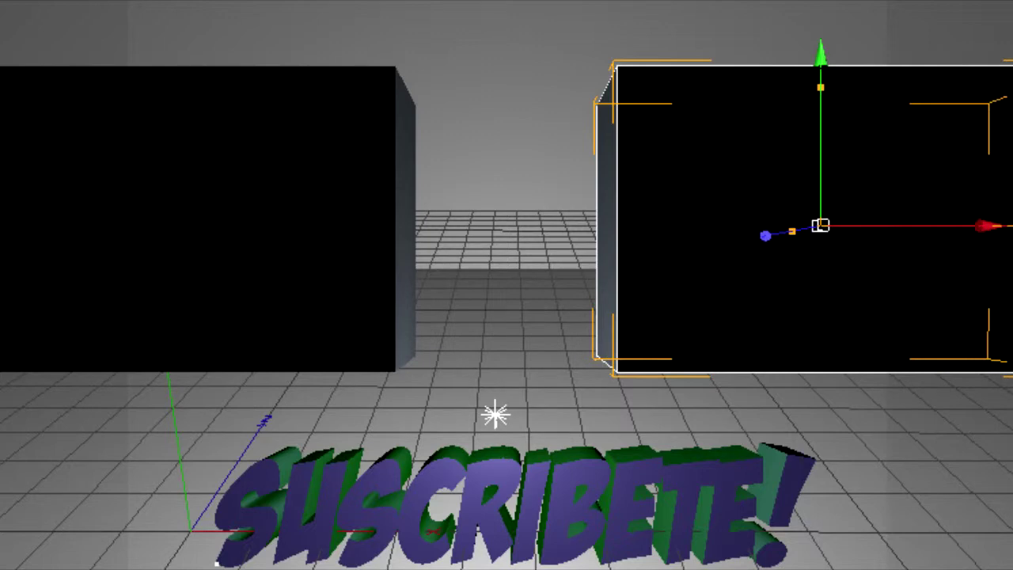
key(ctrl+z)
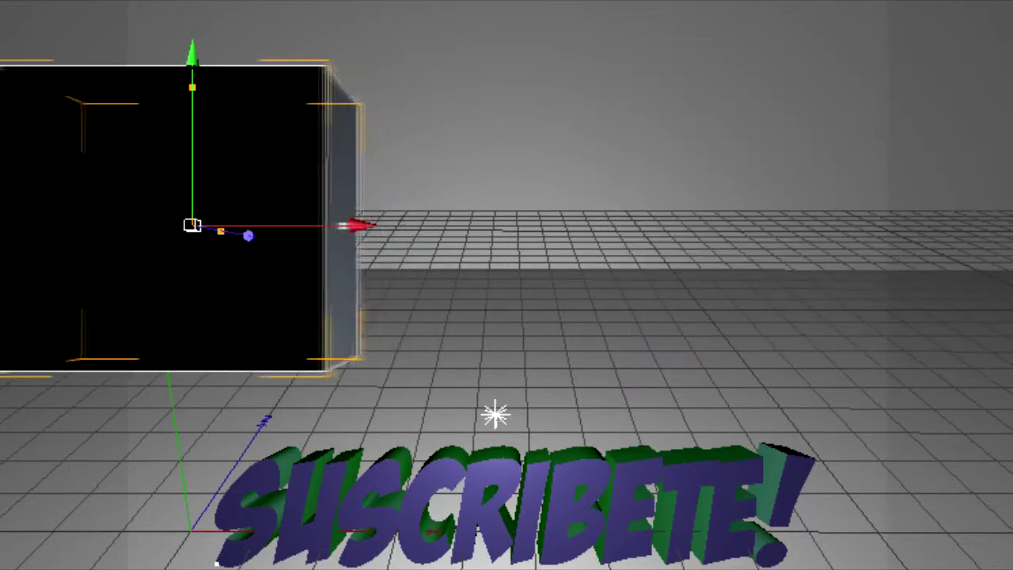
drag(271, 226, 407, 227)
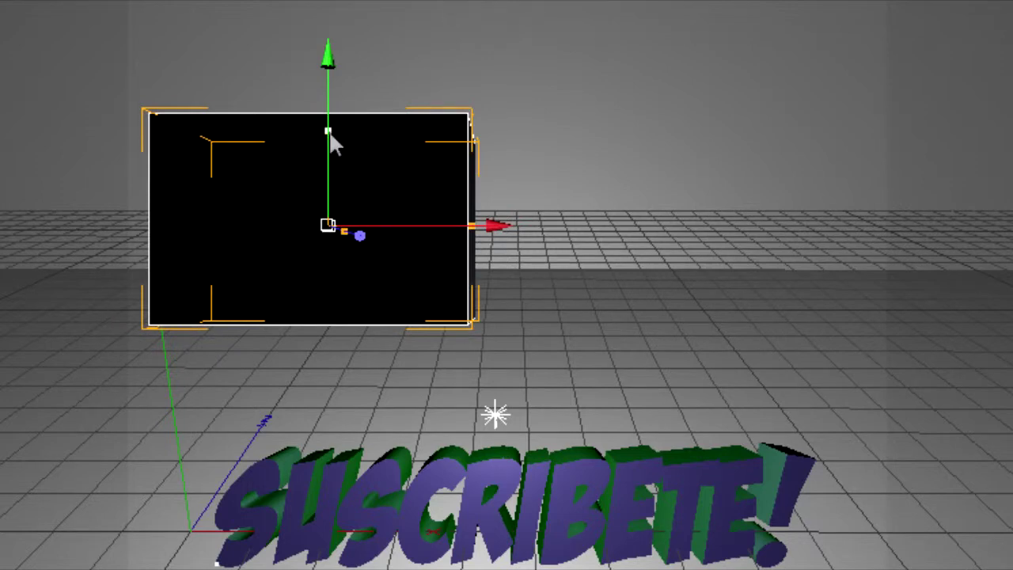
drag(329, 130, 329, 119)
drag(491, 226, 851, 227)
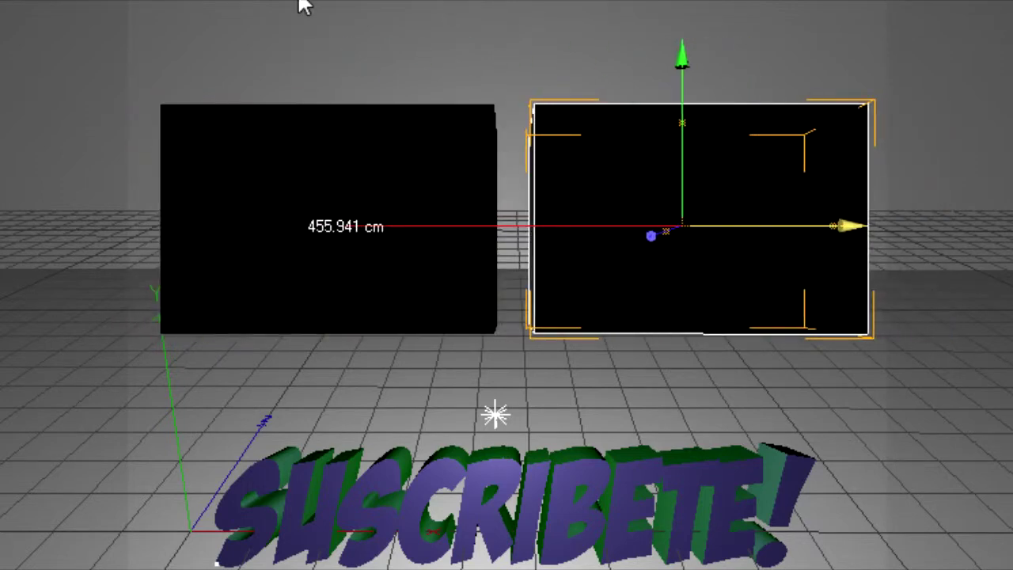
click(305, 7)
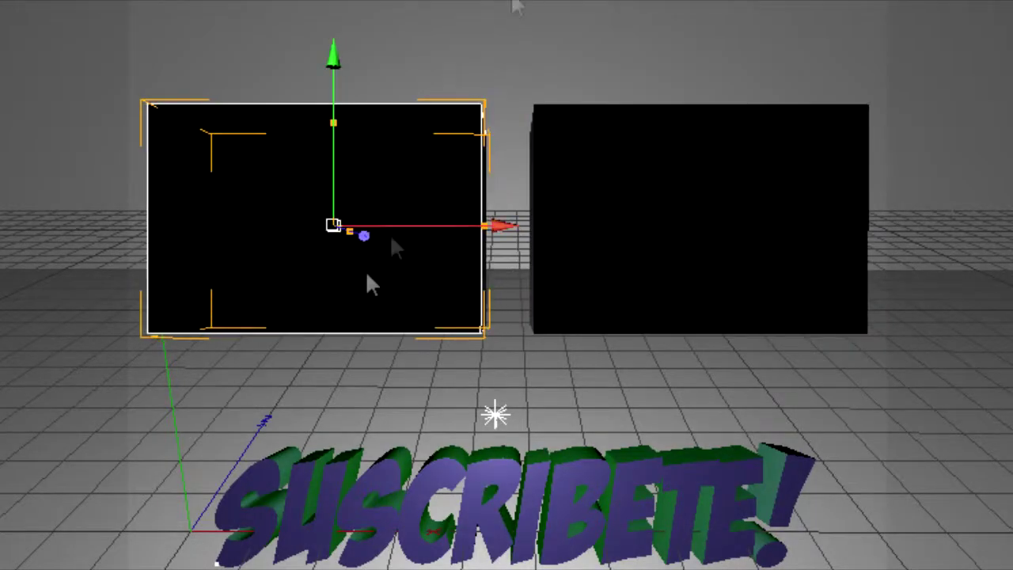
ctrl+drag(710, 456, 710, 8)
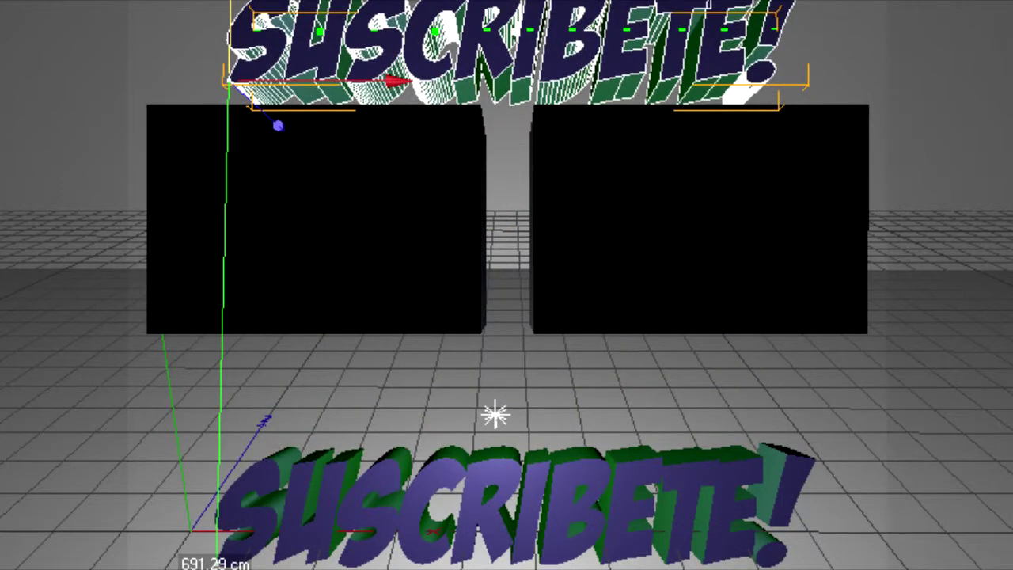
Change the copied text to 'NACHOELCRAFTERO' and slide it right until centred over the boxes
text(NACHOELCRAFTERO)
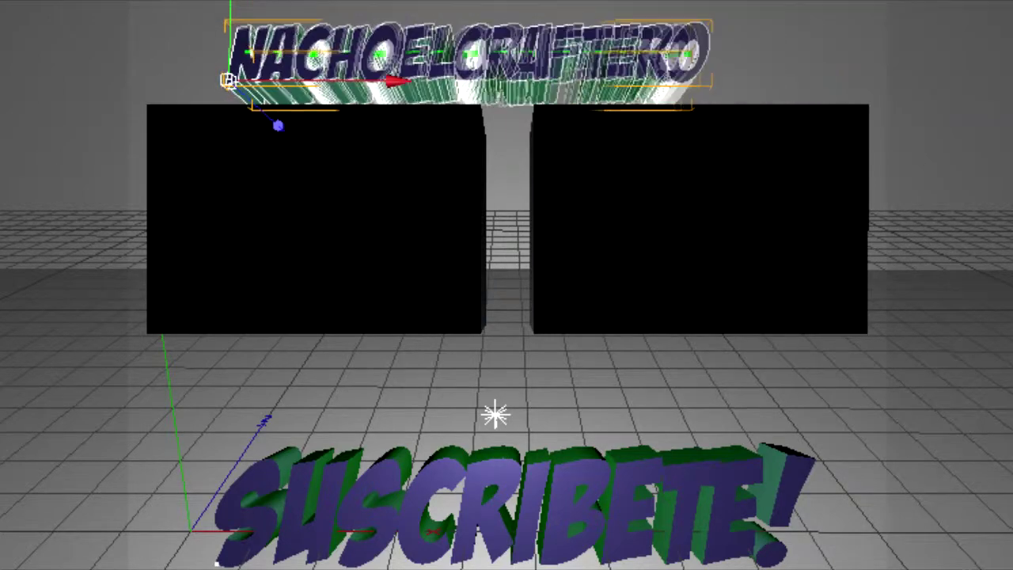
drag(254, 2, 336, 3)
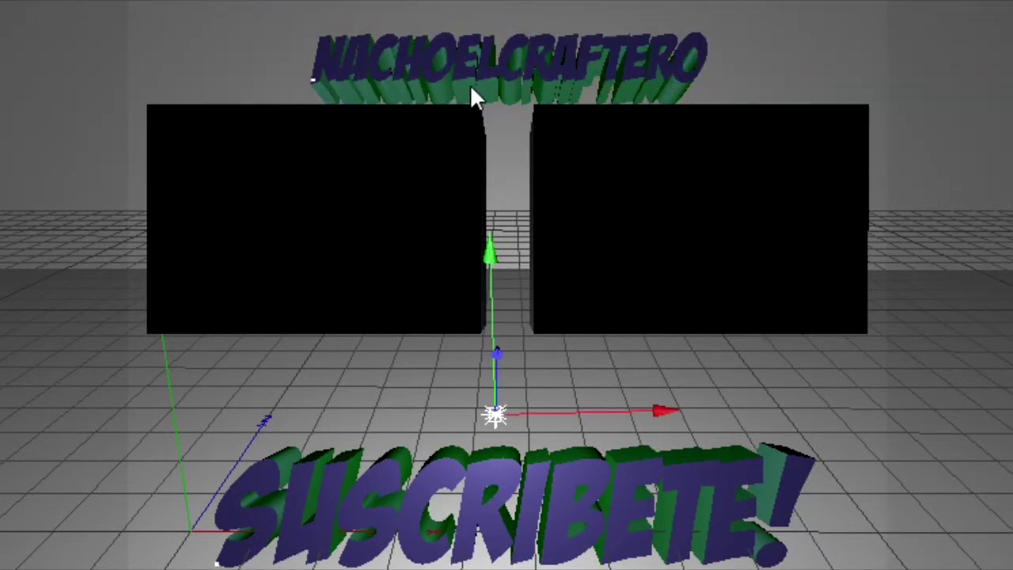
drag(471, 84, 475, 84)
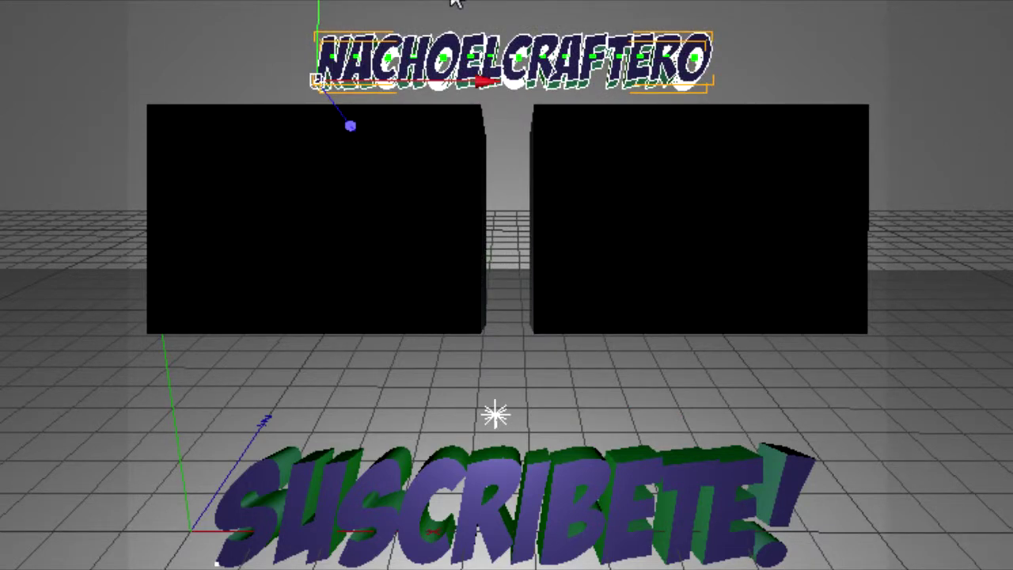
mouse_move(507, 85)
mouse_down()
mouse_move(530, 103)
mouse_move(497, 96)
mouse_up()
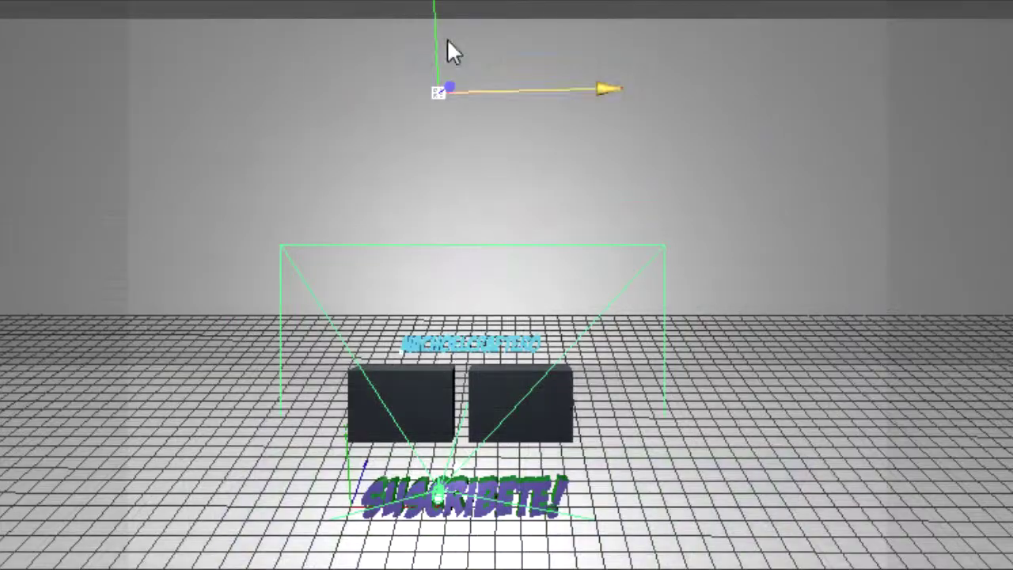
Lower the selected object along the Y axis
drag(446, 45, 448, 208)
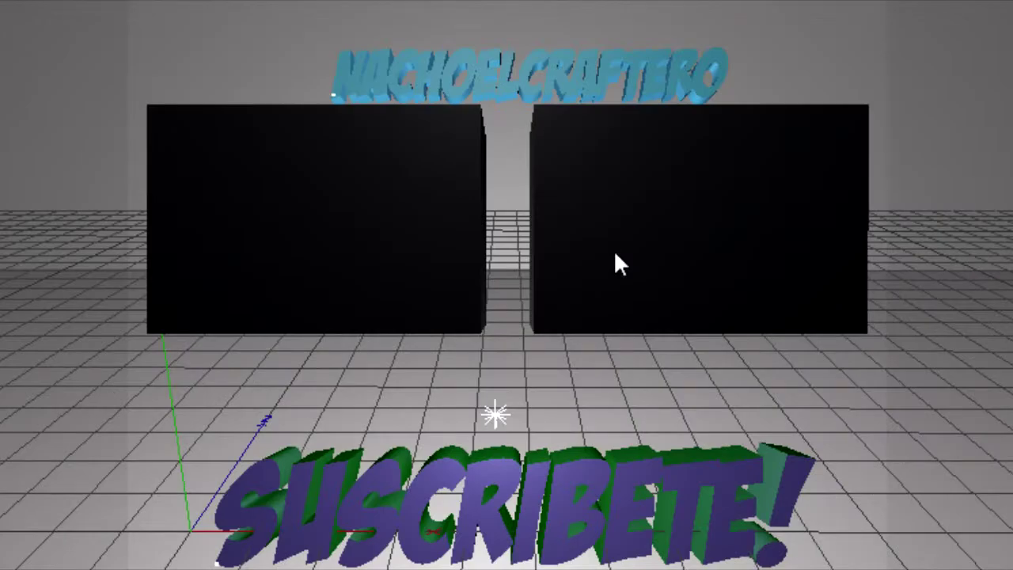
Drop the NACHOELCRAFTERO title onto the boxes, widen it along X, and reposition it in the camera view
click(615, 260)
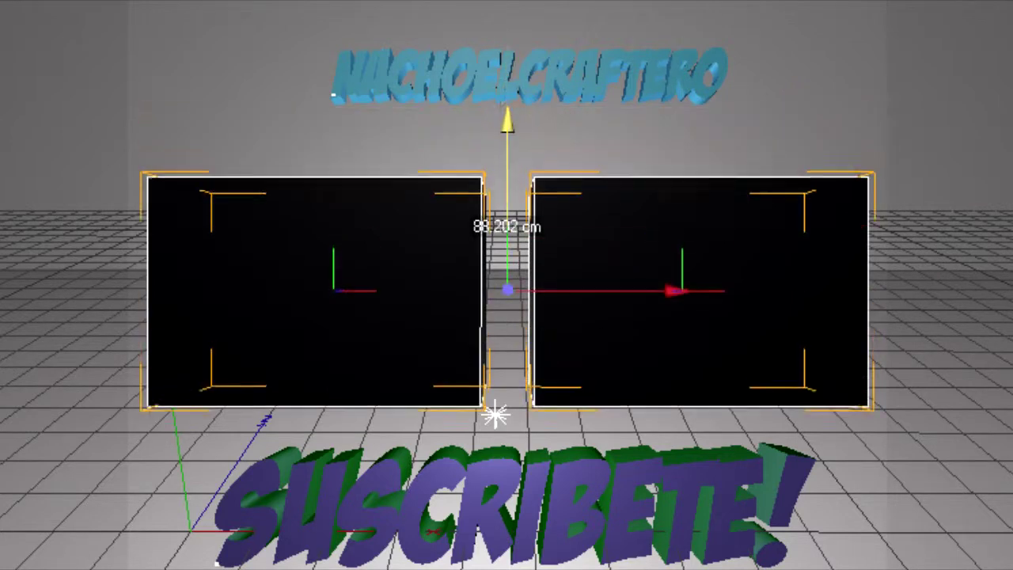
drag(523, 79, 545, 3)
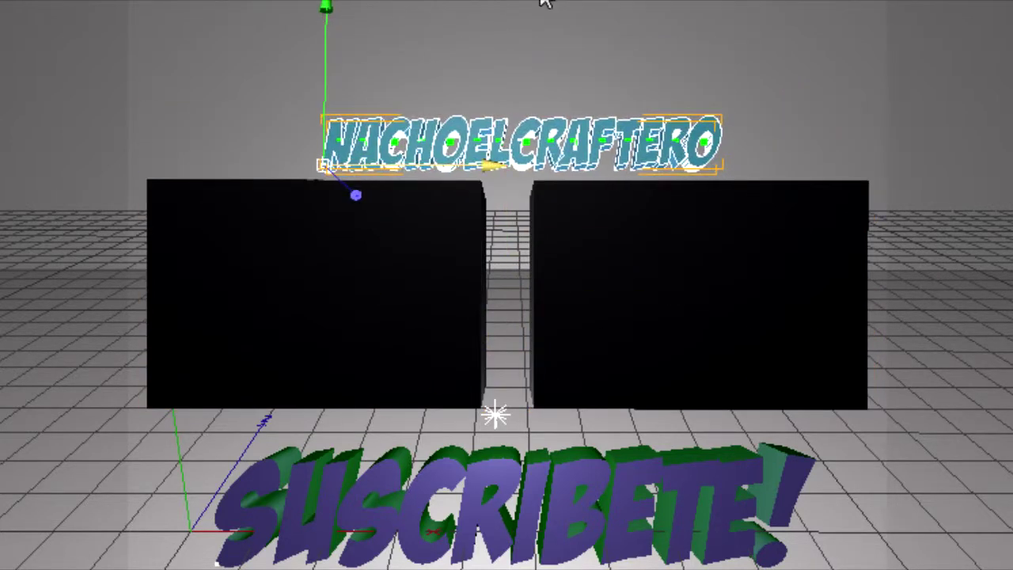
drag(544, 3, 293, 6)
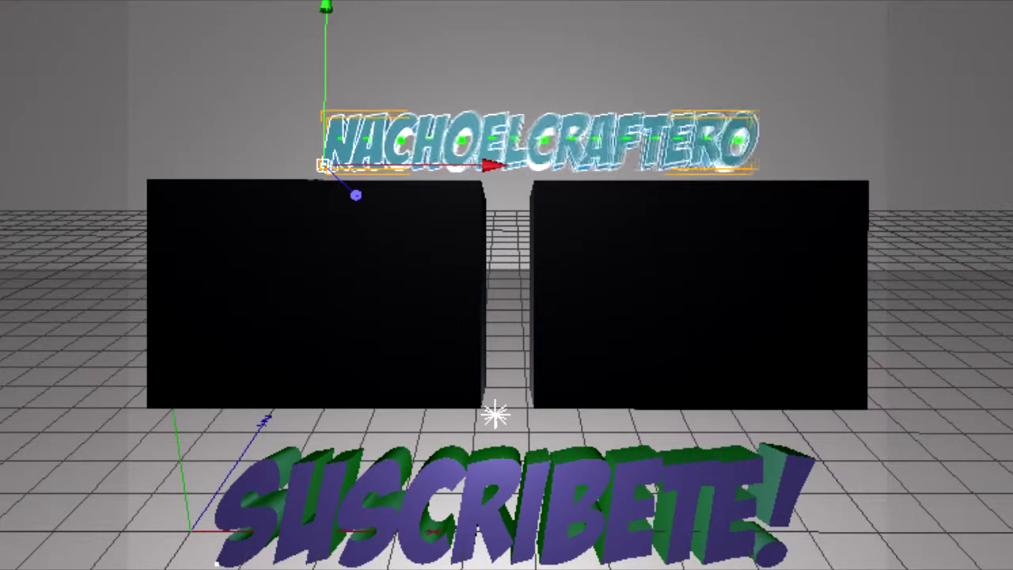
drag(527, 1, 517, 2)
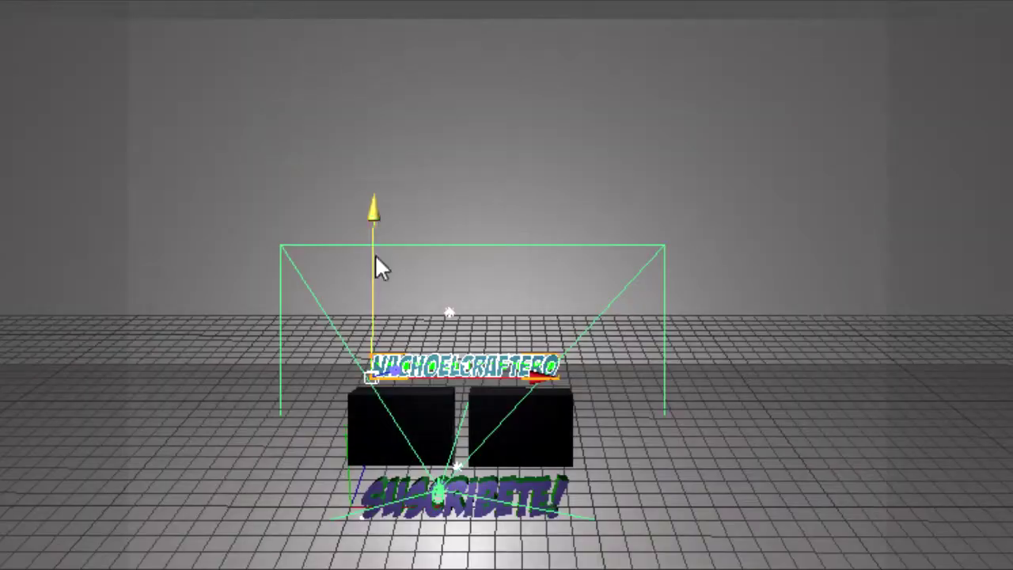
drag(369, 262, 449, 325)
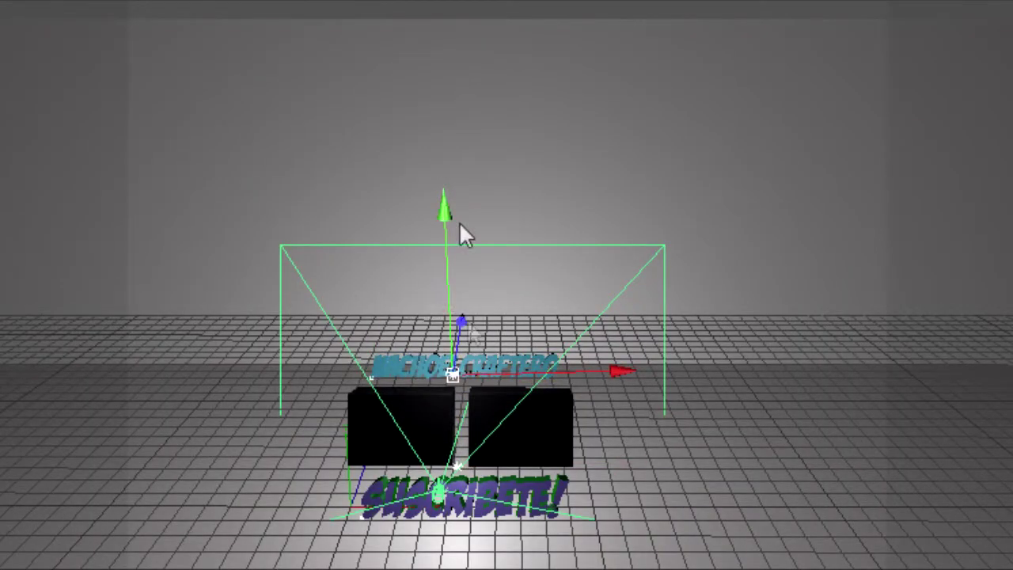
scroll(464, 227, up, 5)
drag(368, 491, 317, 380)
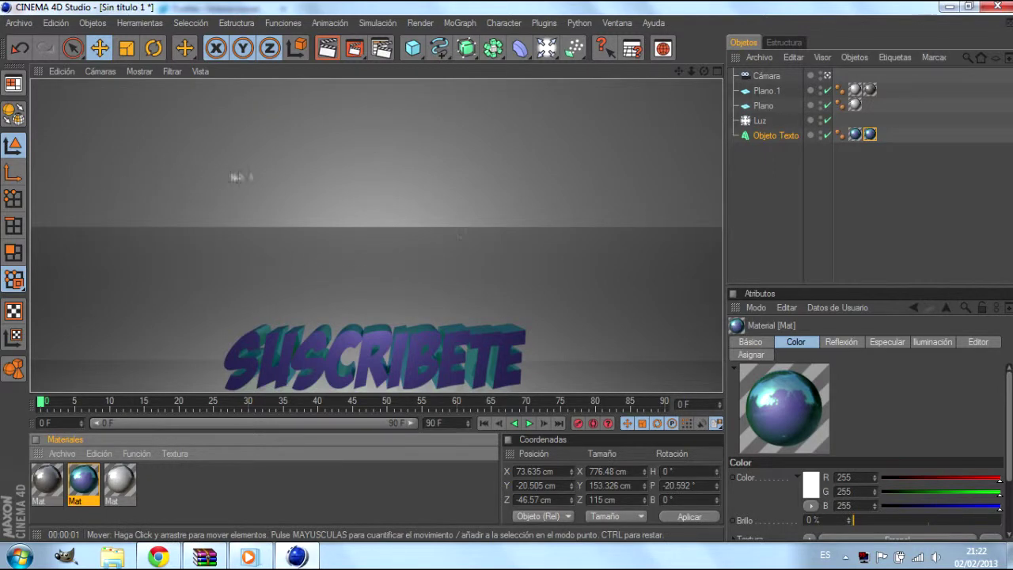
Select the Plano.1 backdrop and its texture tag, test-rendering the view
click(224, 219)
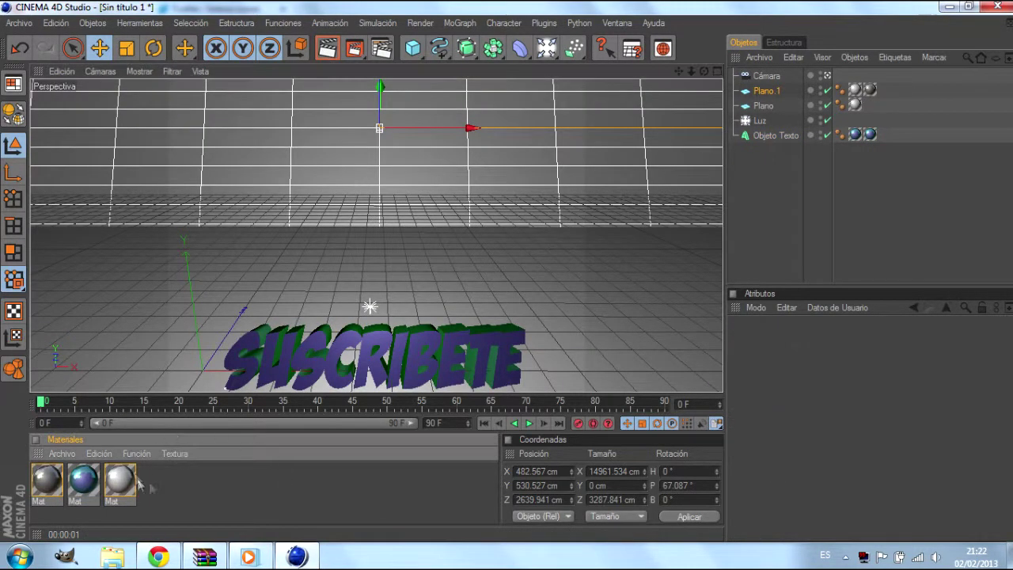
key(ctrl+r)
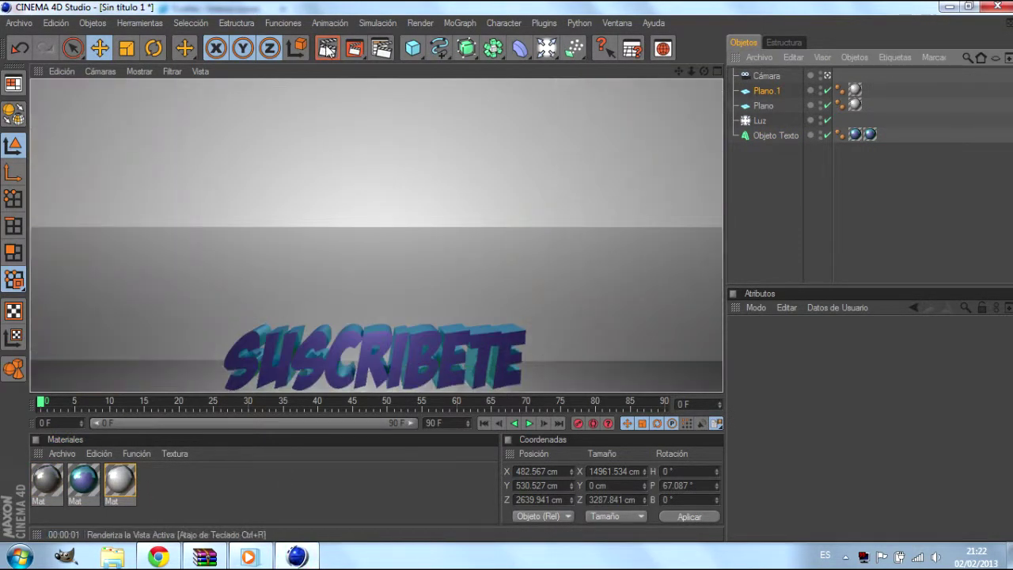
click(854, 113)
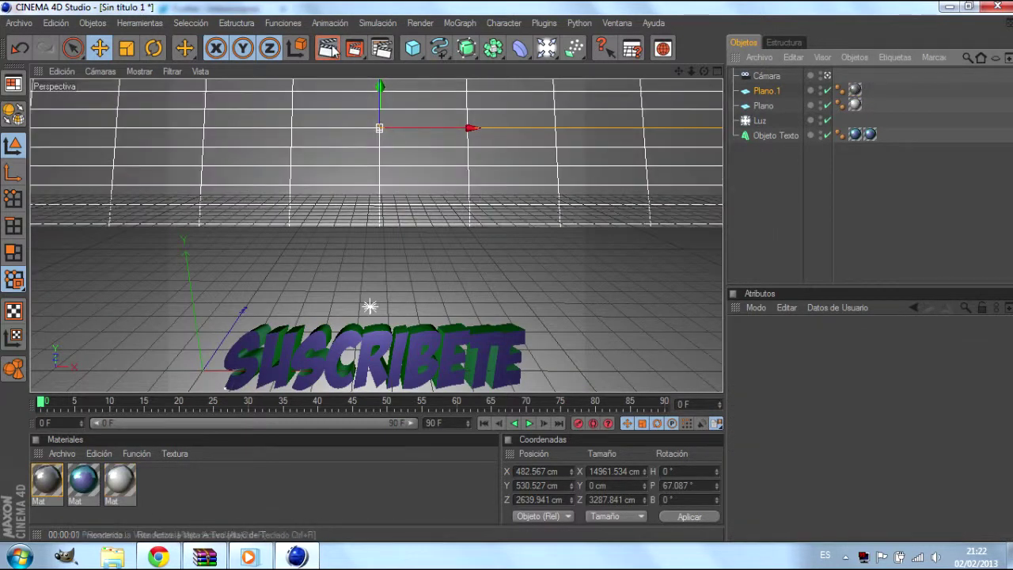
click(331, 49)
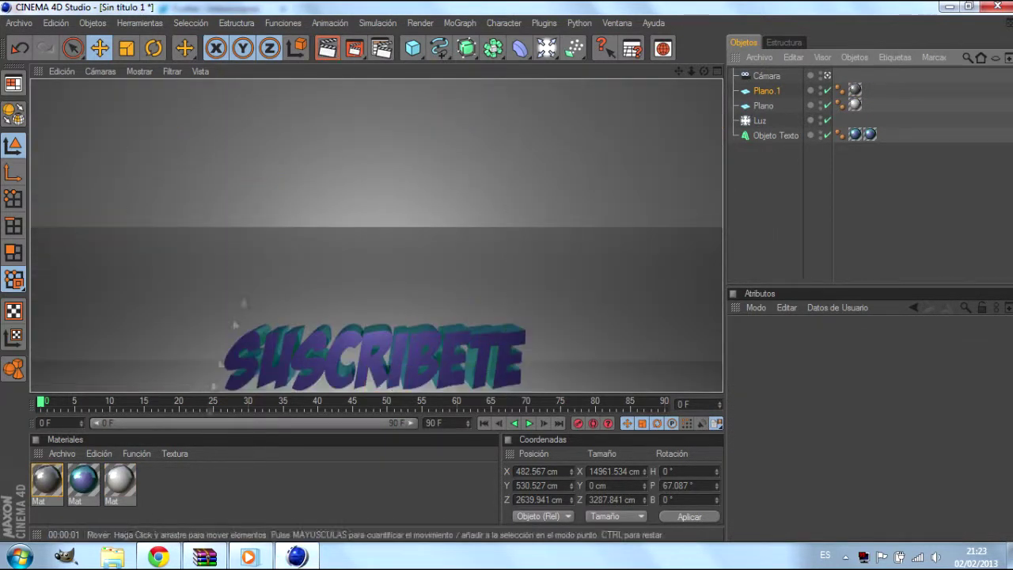
click(226, 480)
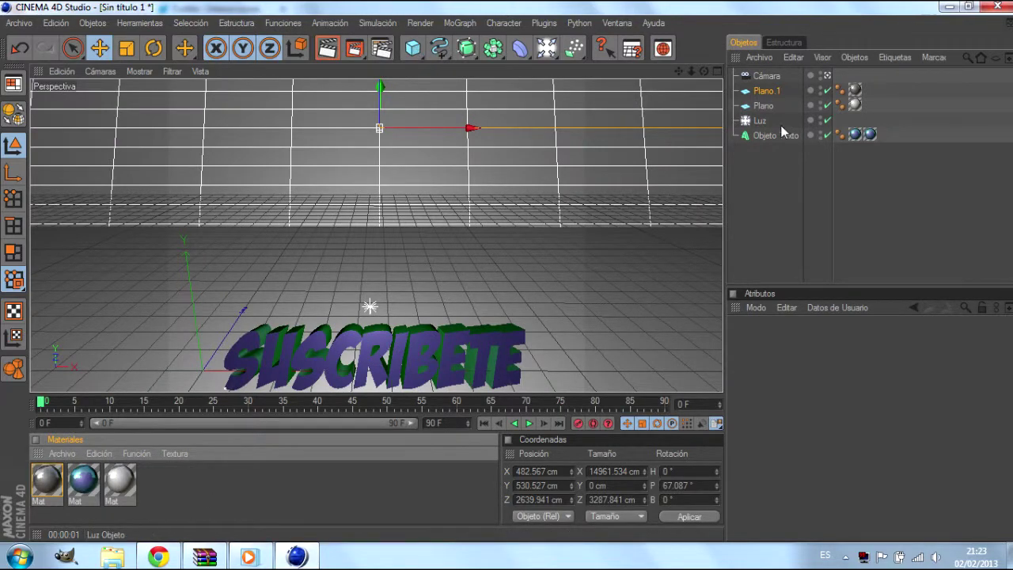
Move the Luz light up and left, preview it, then append '!' to the SUSCRIBETE text
click(760, 120)
mouse_move(390, 292)
alt+mouse_down()
mouse_move(369, 233)
mouse_move(396, 227)
mouse_move(407, 289)
alt+mouse_up()
drag(413, 208, 408, 111)
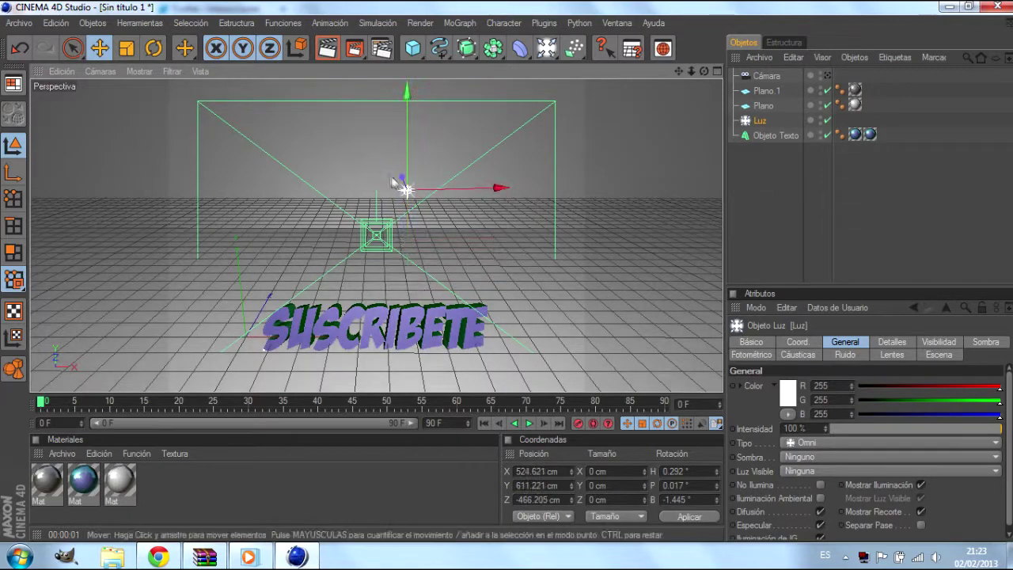
drag(418, 219, 361, 162)
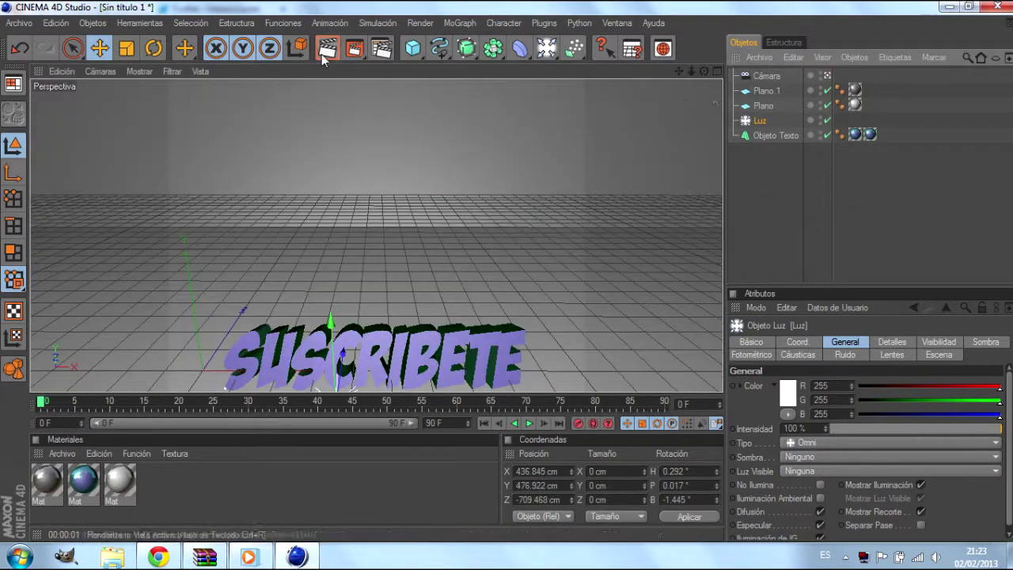
click(327, 49)
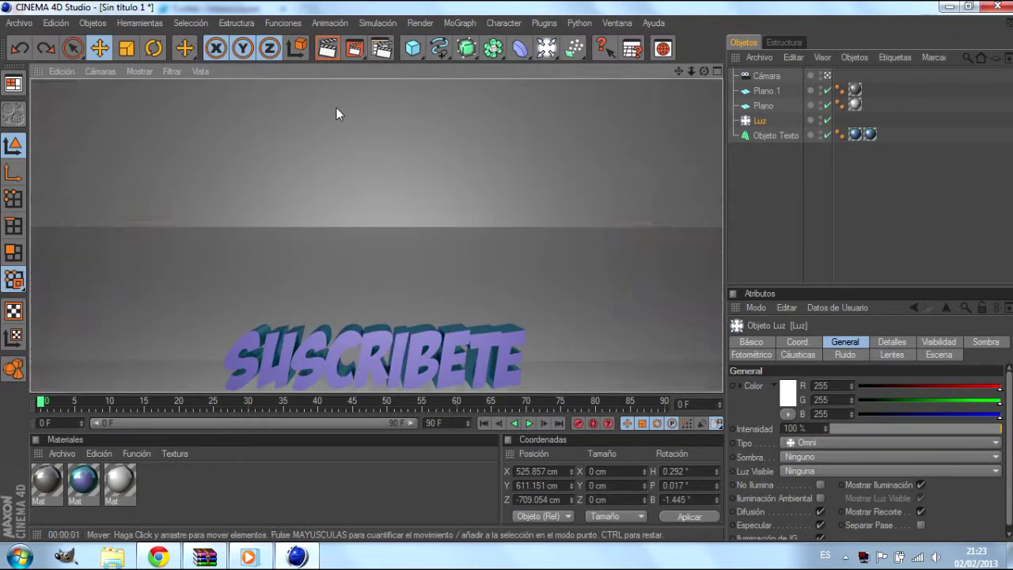
click(323, 52)
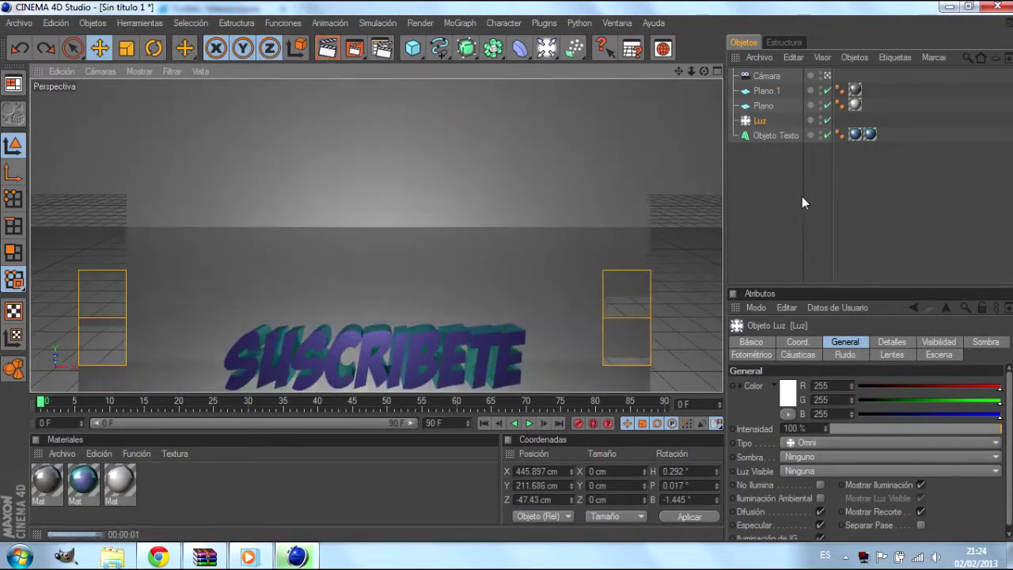
click(776, 135)
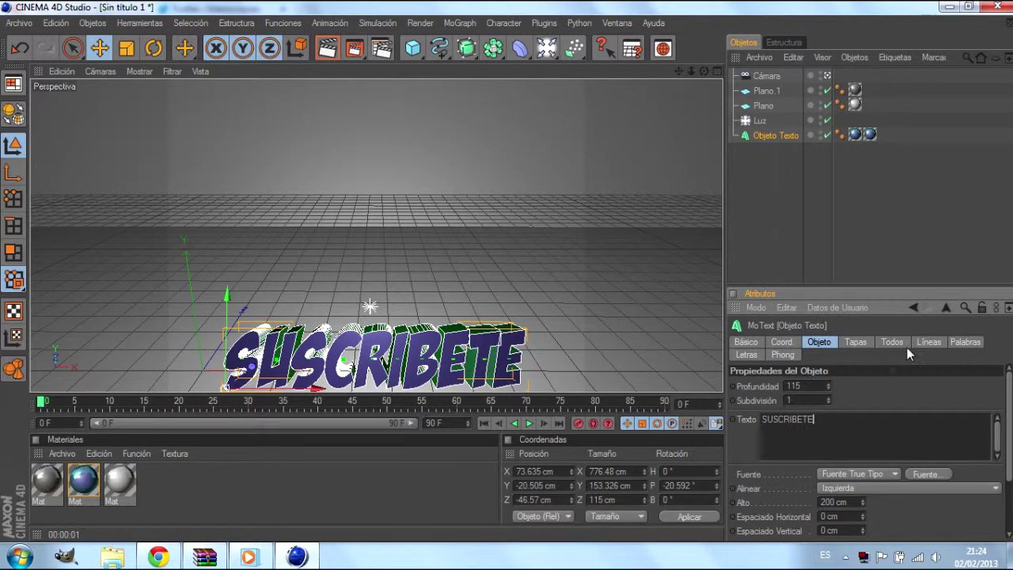
text(!)
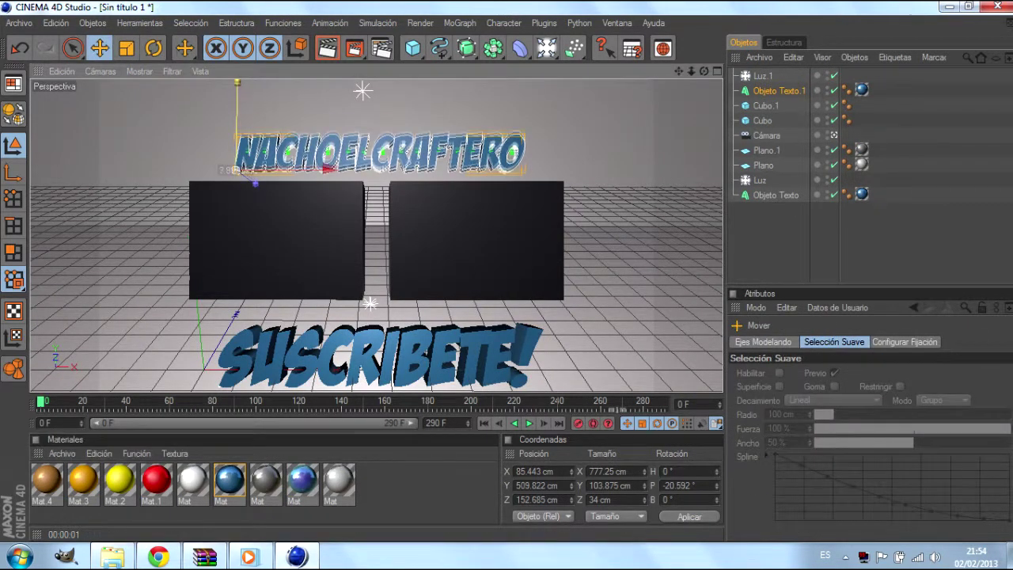
Move the left black box further left and the right box further right
click(370, 303)
click(475, 237)
mouse_move(333, 241)
mouse_down()
mouse_move(275, 241)
mouse_move(315, 240)
mouse_up()
click(475, 237)
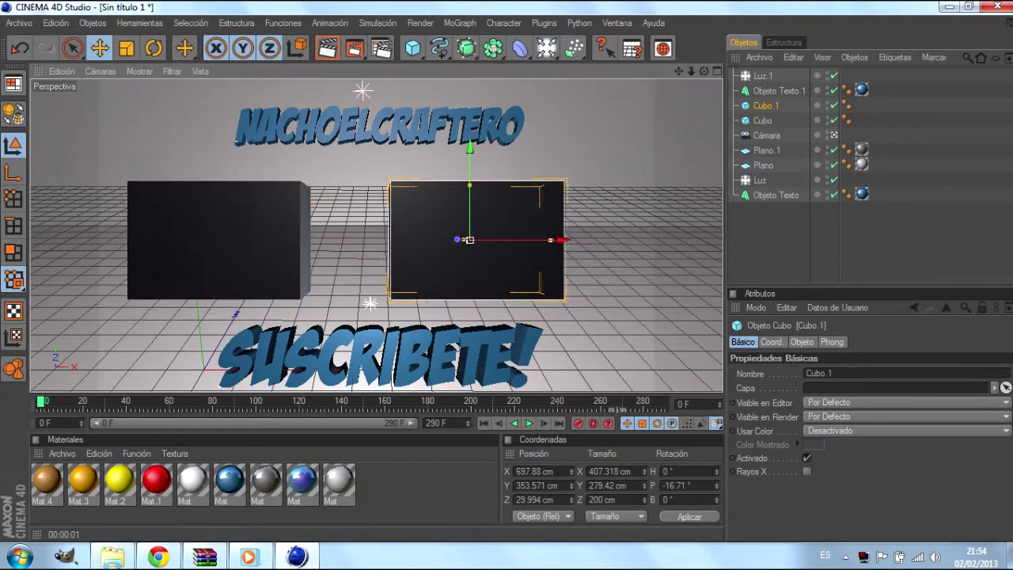
drag(559, 240, 615, 240)
Render to the Picture Viewer to check spacing, then remove an accidental duplicate of the left box
click(338, 46)
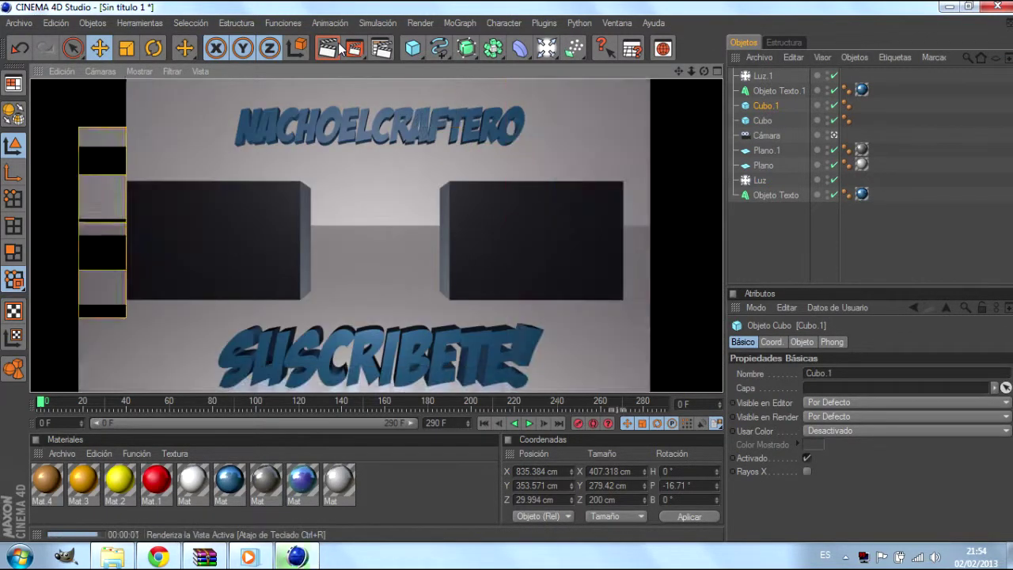
click(352, 56)
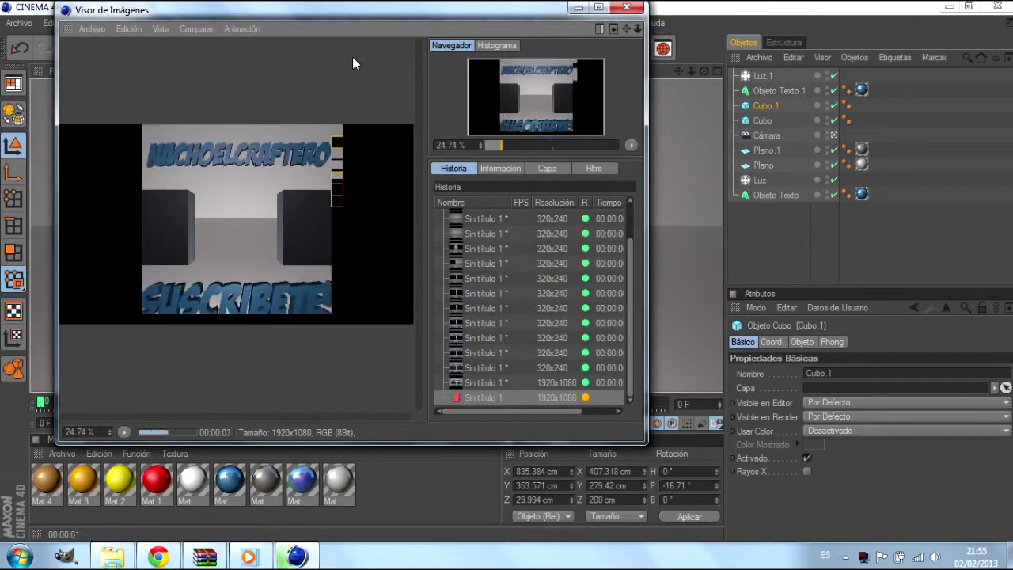
click(627, 8)
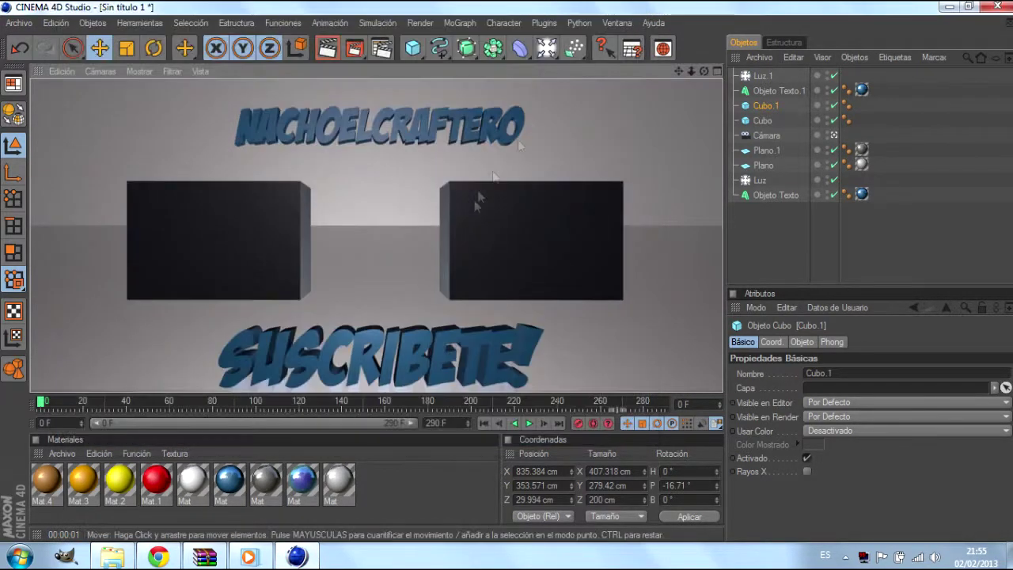
click(359, 44)
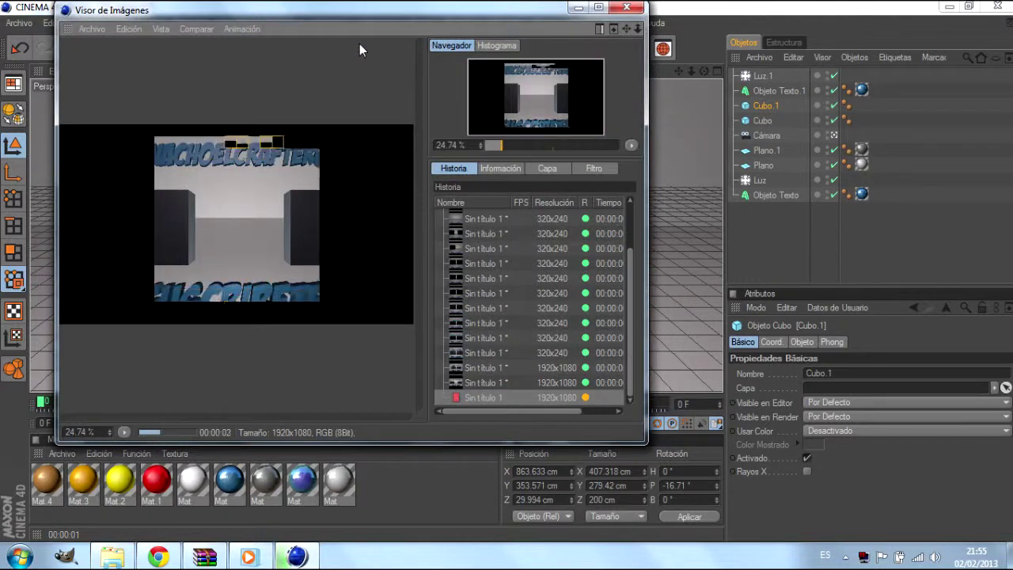
click(627, 7)
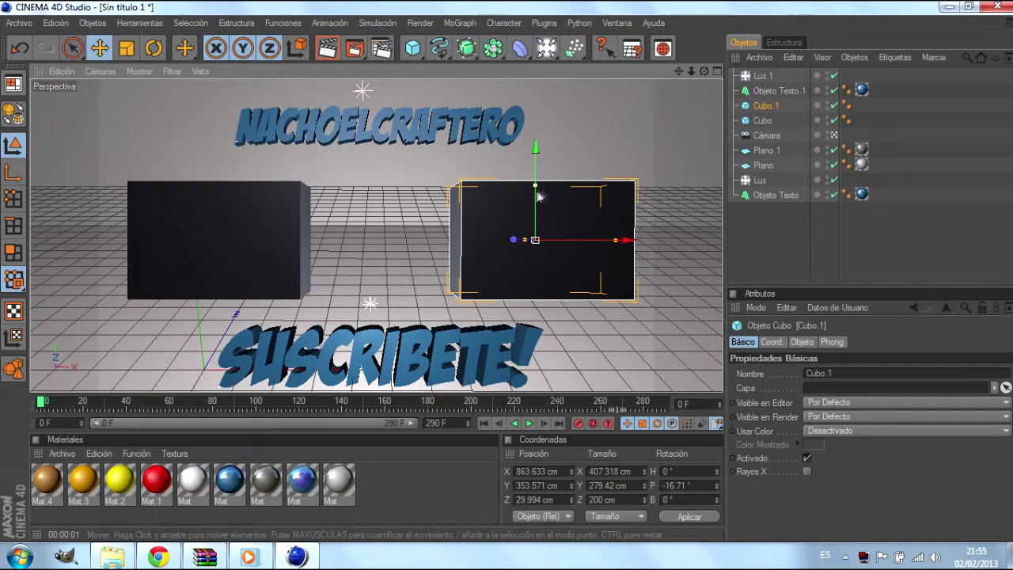
click(370, 303)
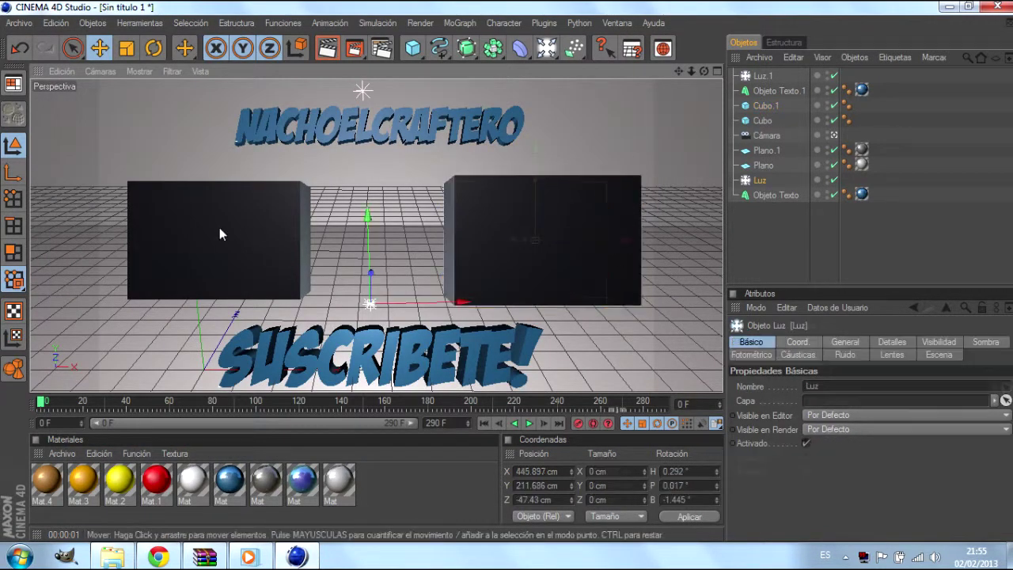
click(144, 273)
mouse_move(319, 240)
ctrl+mouse_down()
mouse_move(626, 239)
mouse_move(229, 240)
ctrl+mouse_up()
key(Delete)
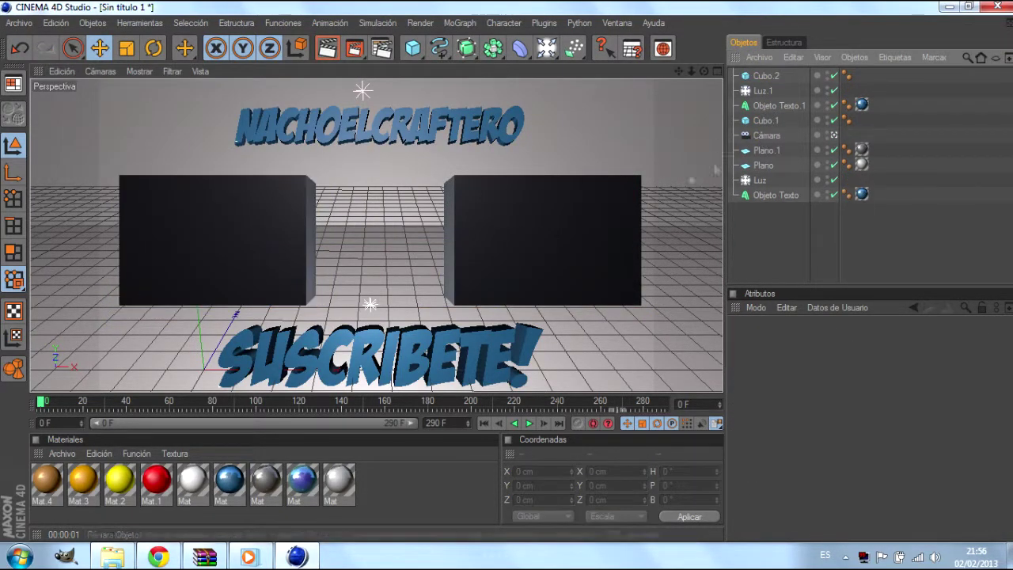
Set the NACHOELCRAFTERO title's Alto to 200 cm and move it down toward the boxes
click(198, 253)
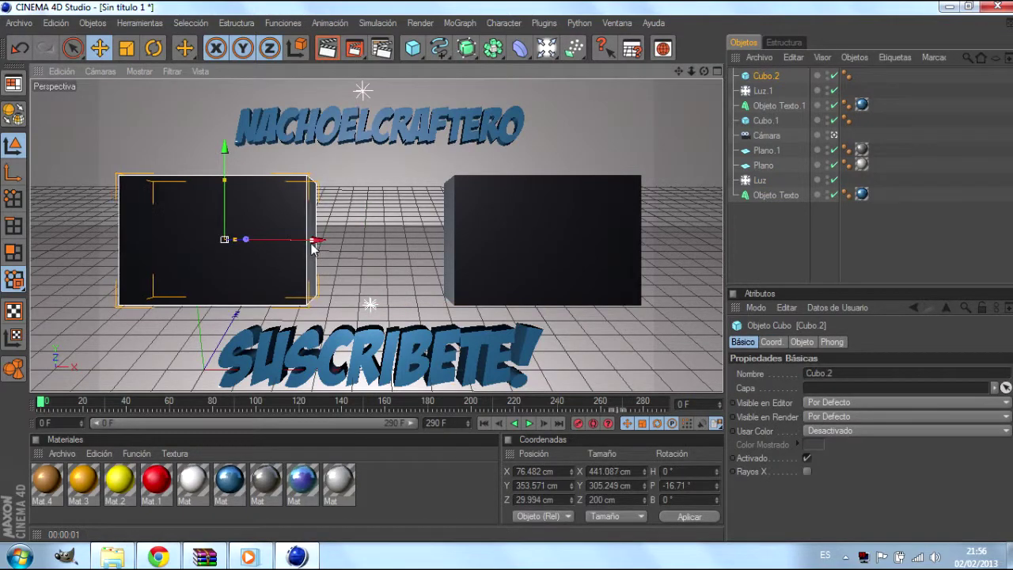
click(349, 56)
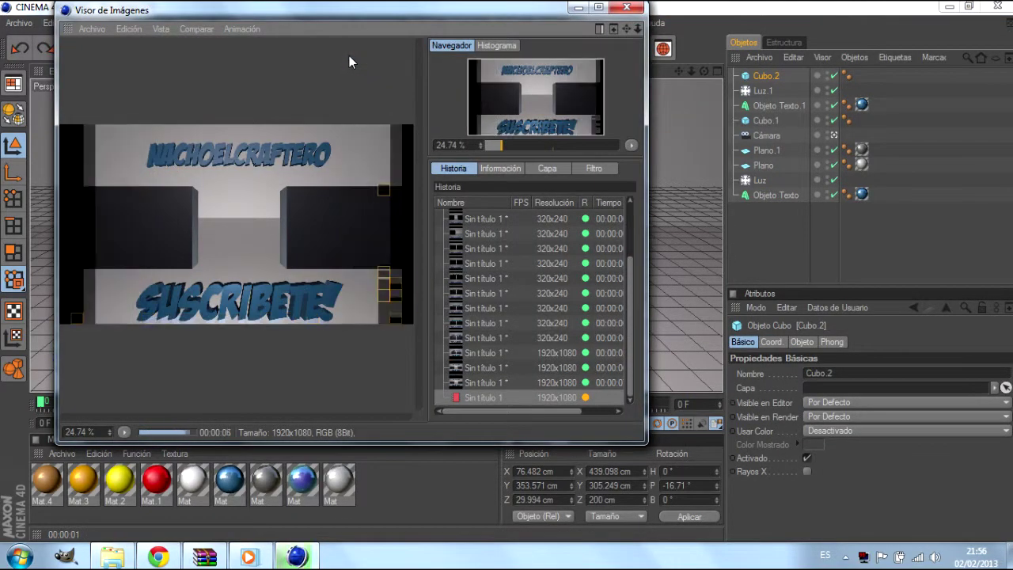
key(alt+Tab)
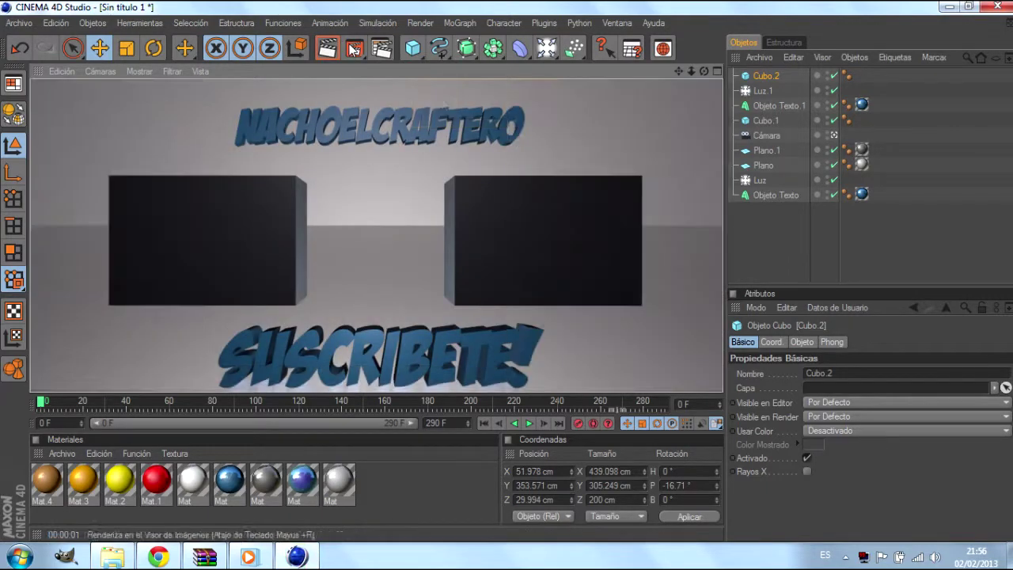
click(561, 124)
click(380, 125)
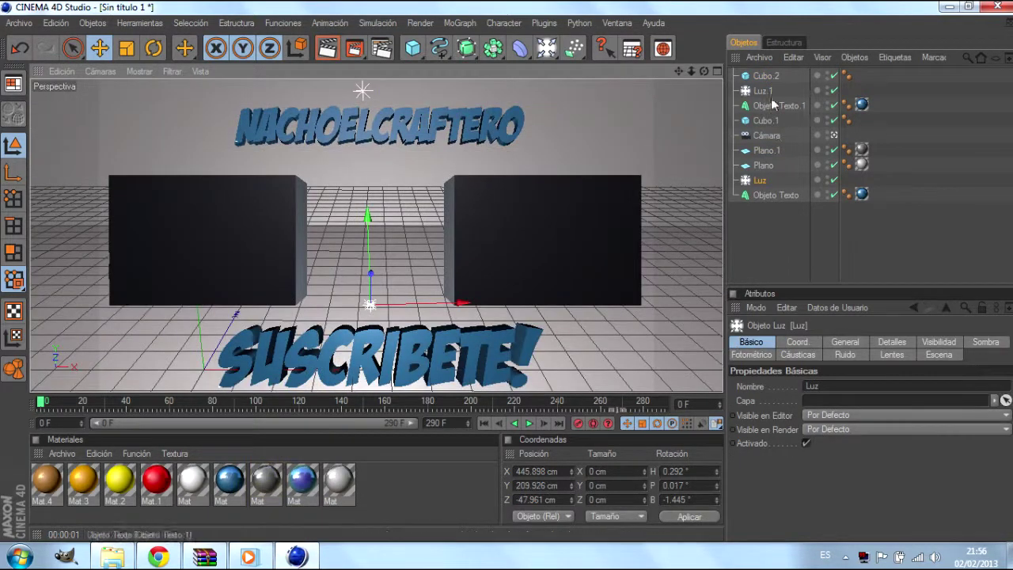
click(820, 341)
drag(862, 505, 862, 475)
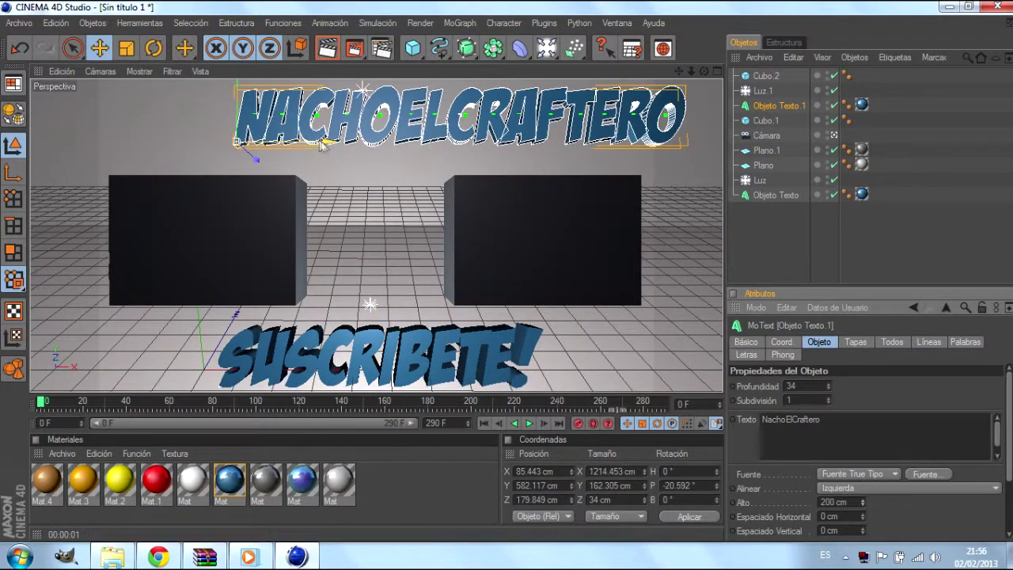
drag(380, 115, 380, 140)
key(ctrl+r)
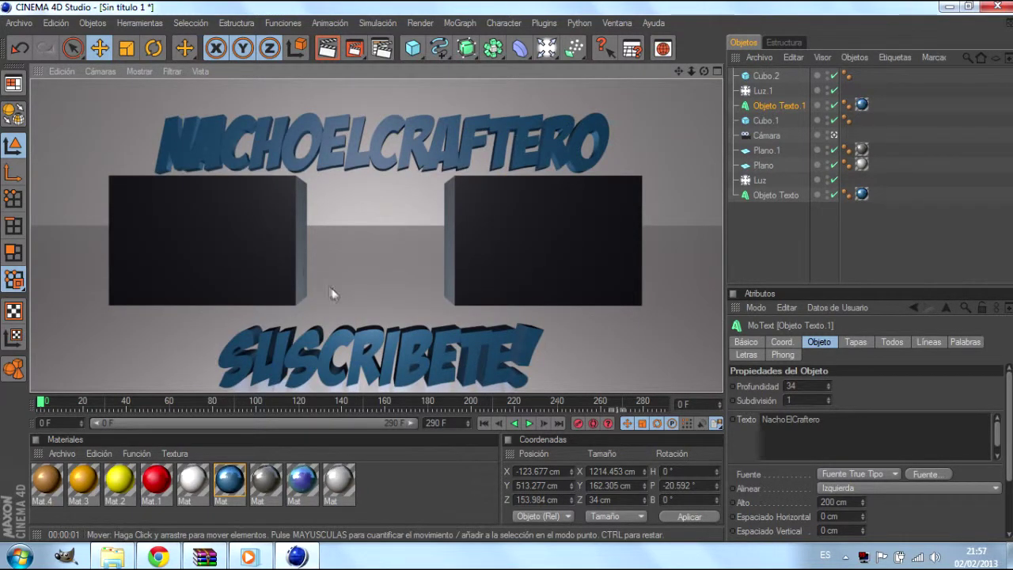
click(396, 479)
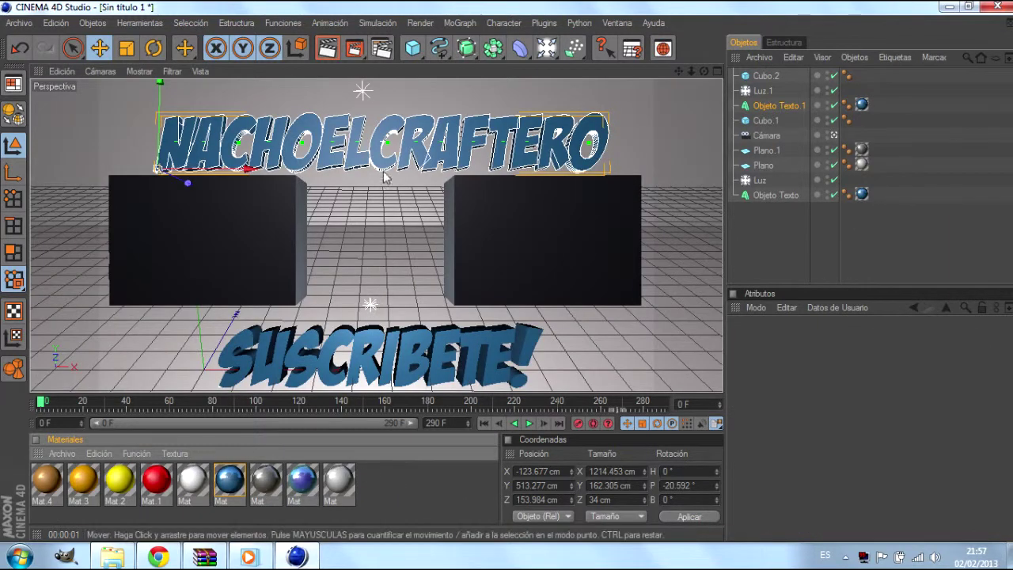
Add a new cube, raise it into the scene, and tilt it slightly
drag(412, 48, 441, 61)
mouse_move(185, 324)
mouse_down()
mouse_move(177, 208)
mouse_move(179, 238)
mouse_move(369, 232)
mouse_up()
key(r)
key(e)
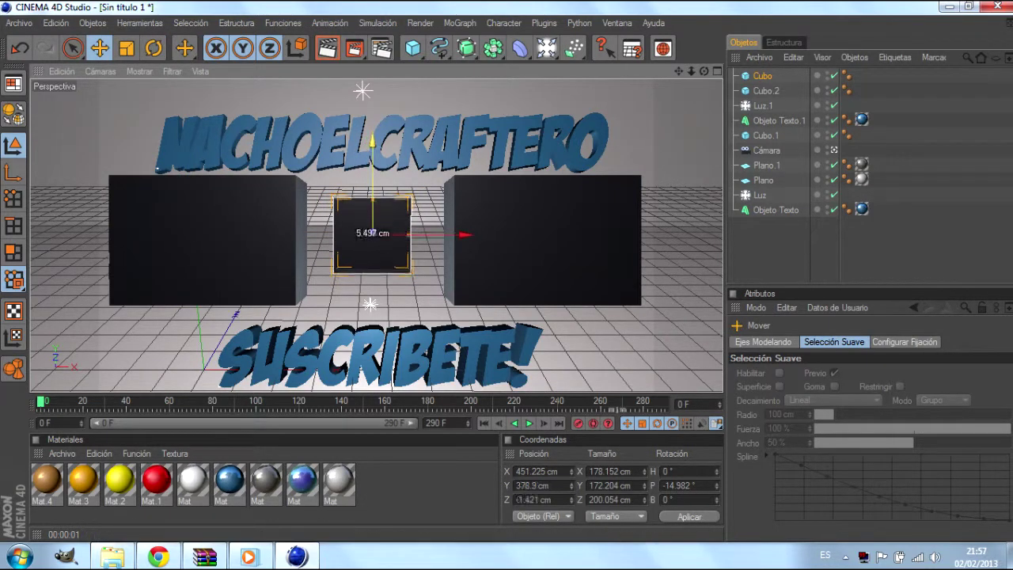
Centre the cube between the boxes and create Mat.5 with the Minecraft head image as Color
drag(421, 236, 421, 212)
double_click(370, 490)
double_click(46, 479)
click(665, 214)
click(448, 335)
click(606, 443)
click(693, 96)
Apply Mat.5 to Cubo, enlarge and nudge the cube, and render at 1920x1080
drag(430, 234, 380, 226)
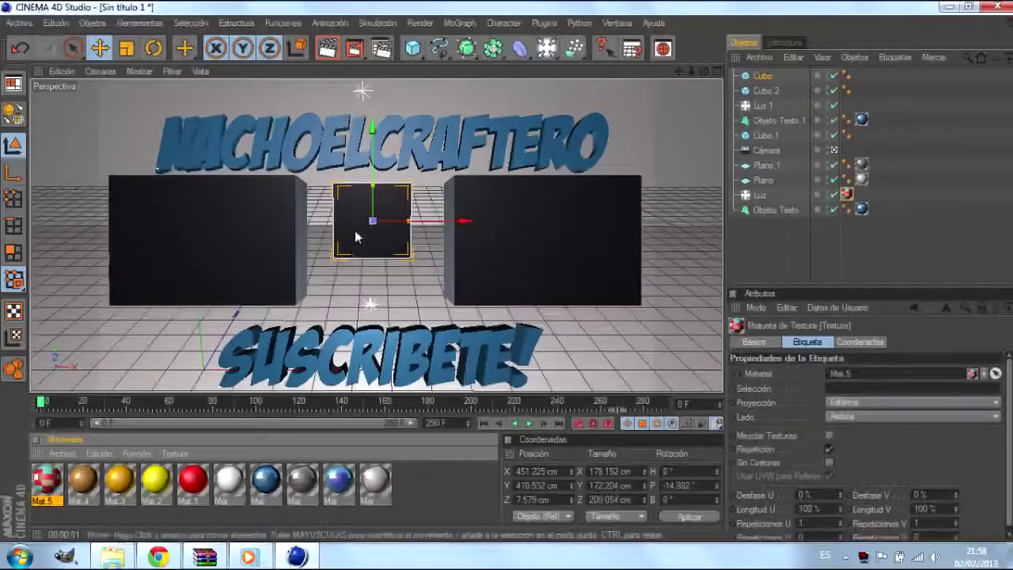
drag(819, 83, 823, 76)
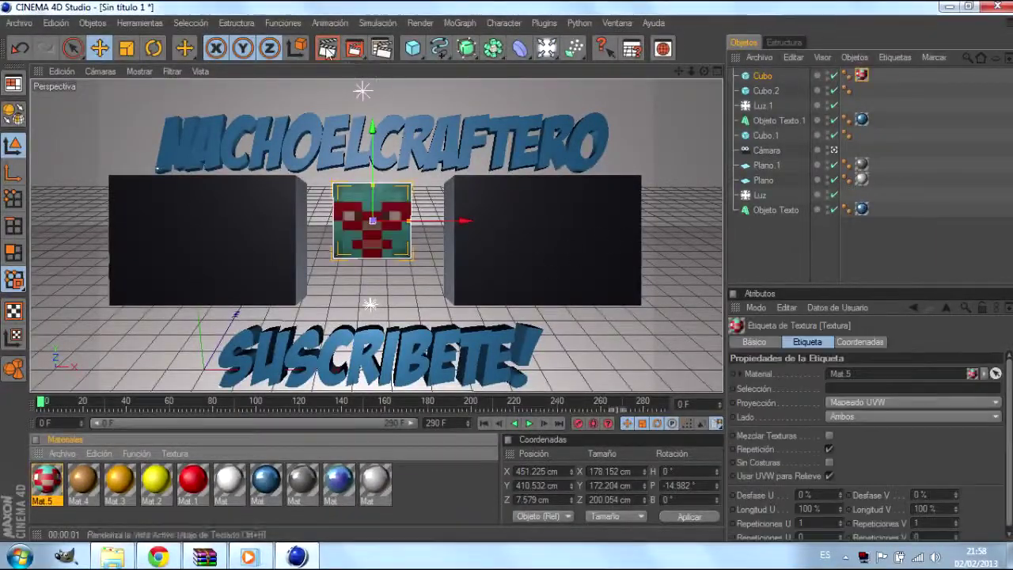
key(ctrl+r)
click(434, 508)
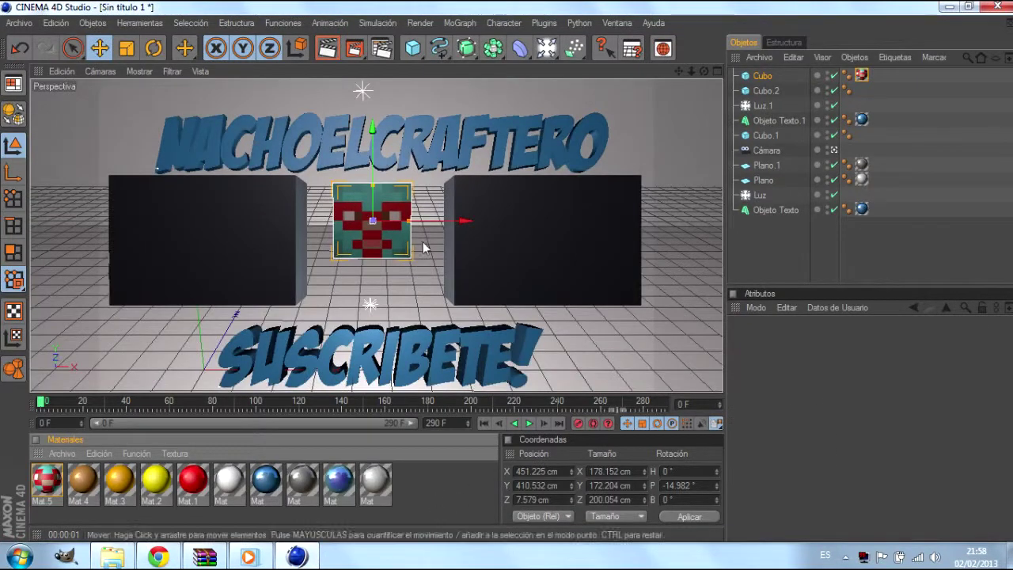
drag(402, 242, 420, 265)
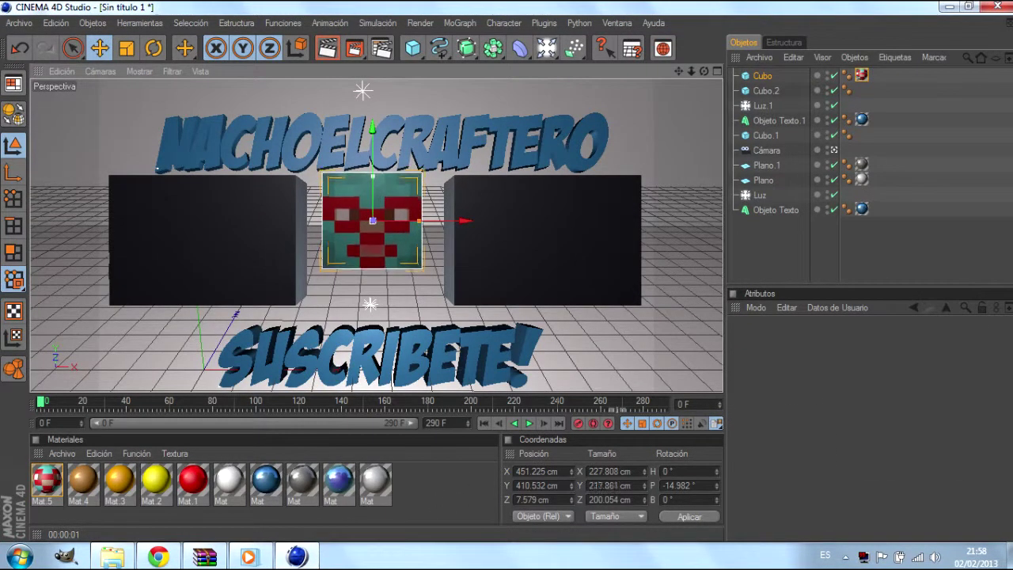
drag(463, 221, 472, 238)
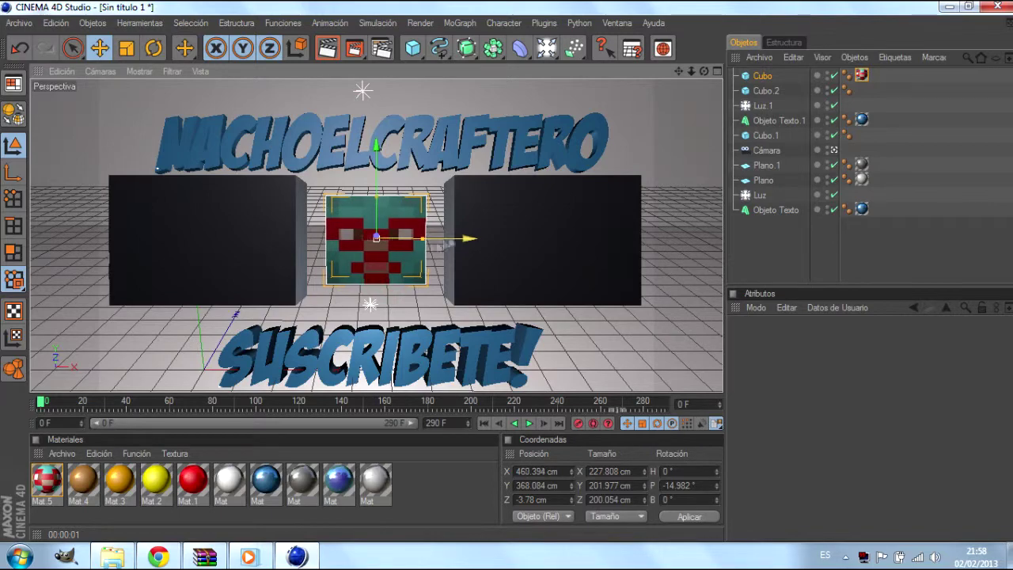
key(shift+r)
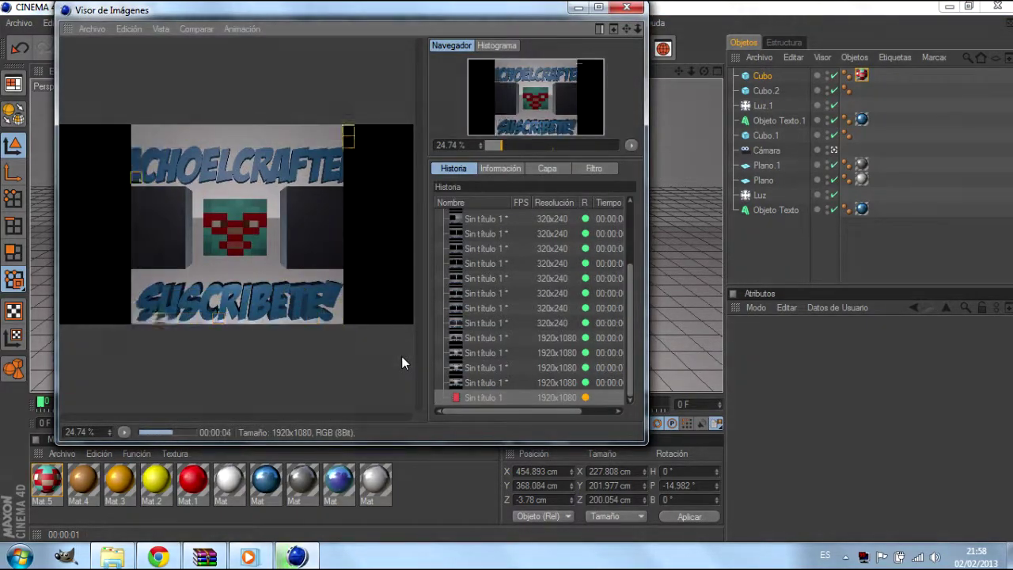